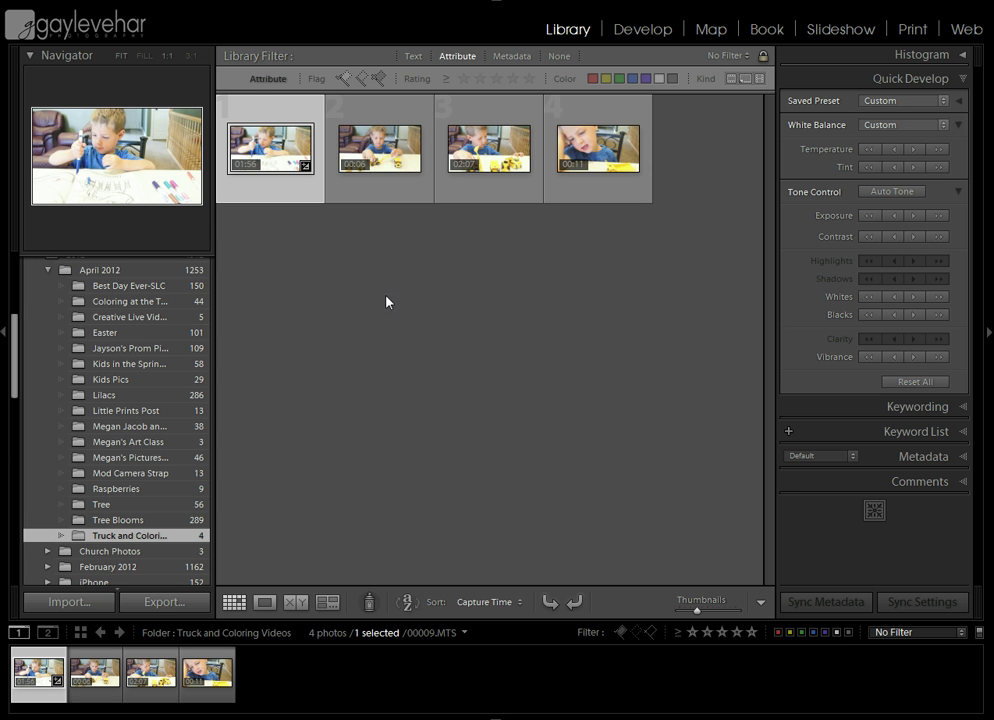
{"action": "left_click", "coordinate": [265, 604]}
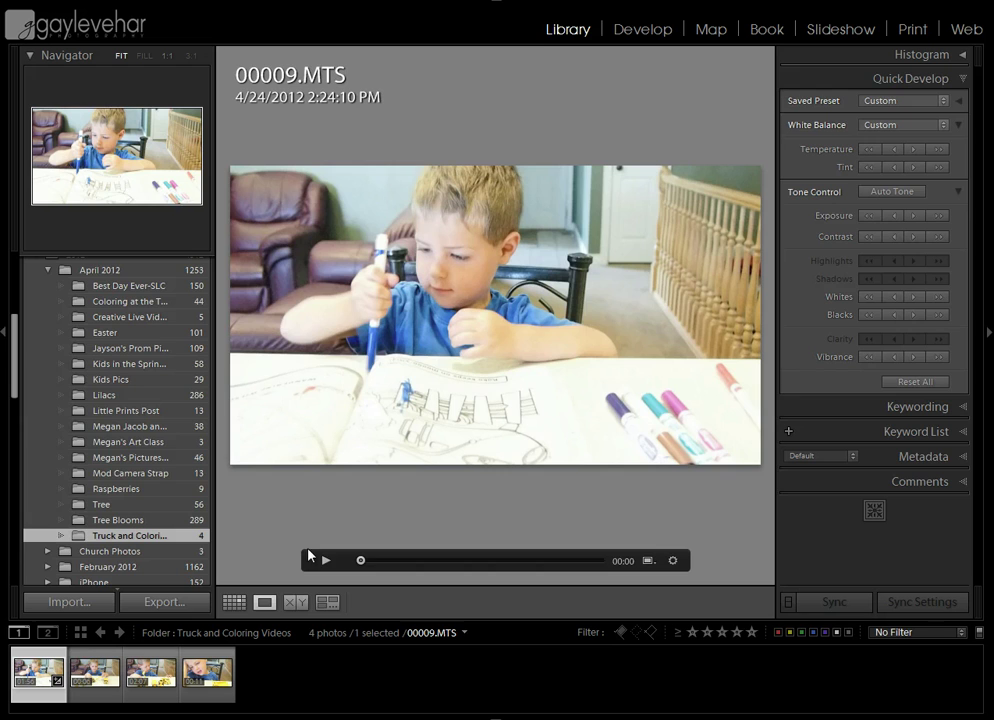
{"action": "left_click", "coordinate": [642, 30]}
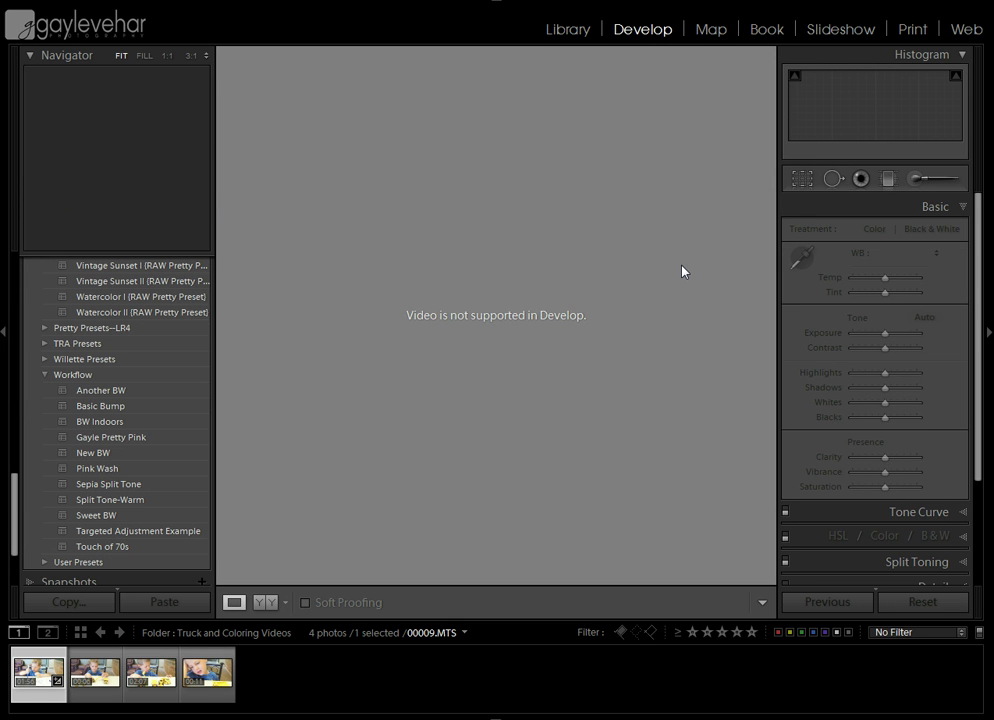
{"action": "left_click", "coordinate": [576, 34]}
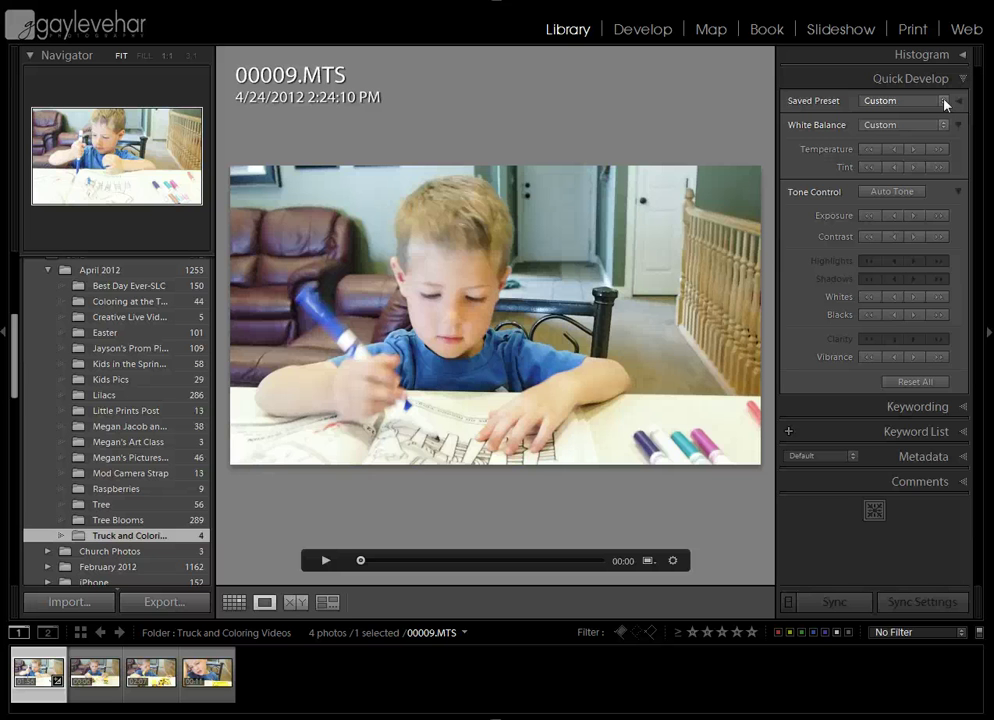
{"action": "left_click", "coordinate": [943, 101]}
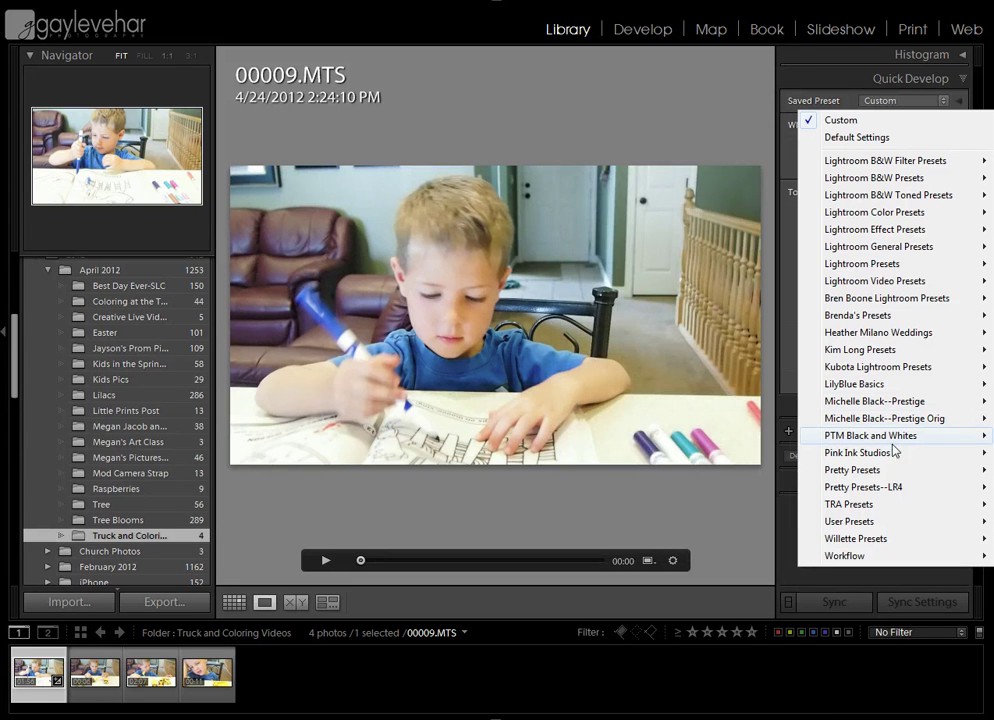
{"action": "mouse_move", "coordinate": [894, 474]}
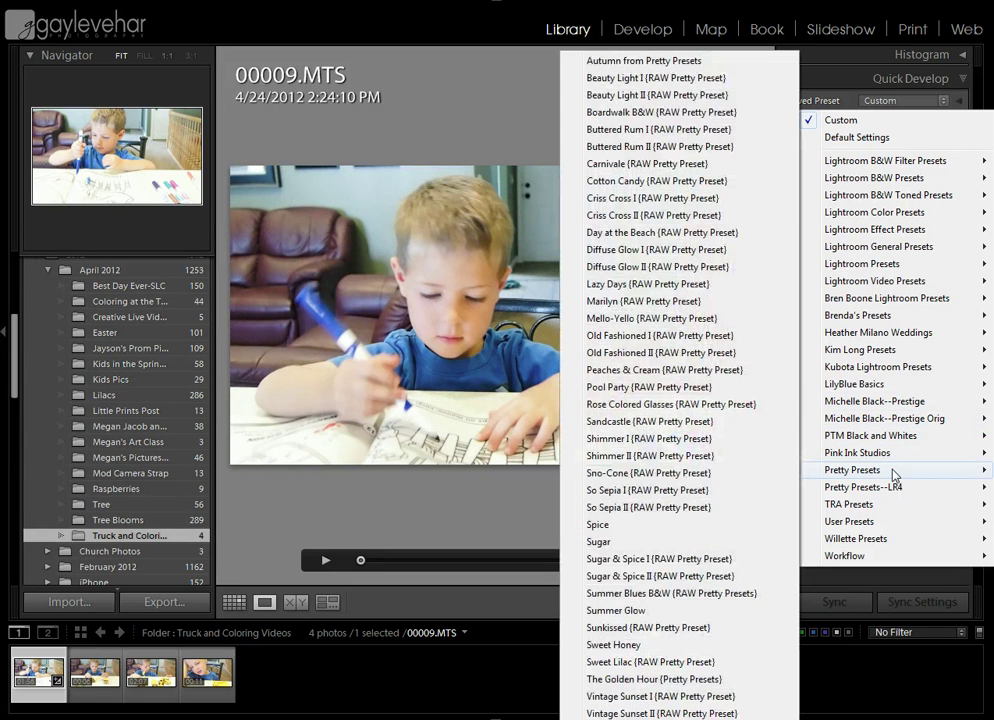
{"action": "left_click", "coordinate": [640, 335]}
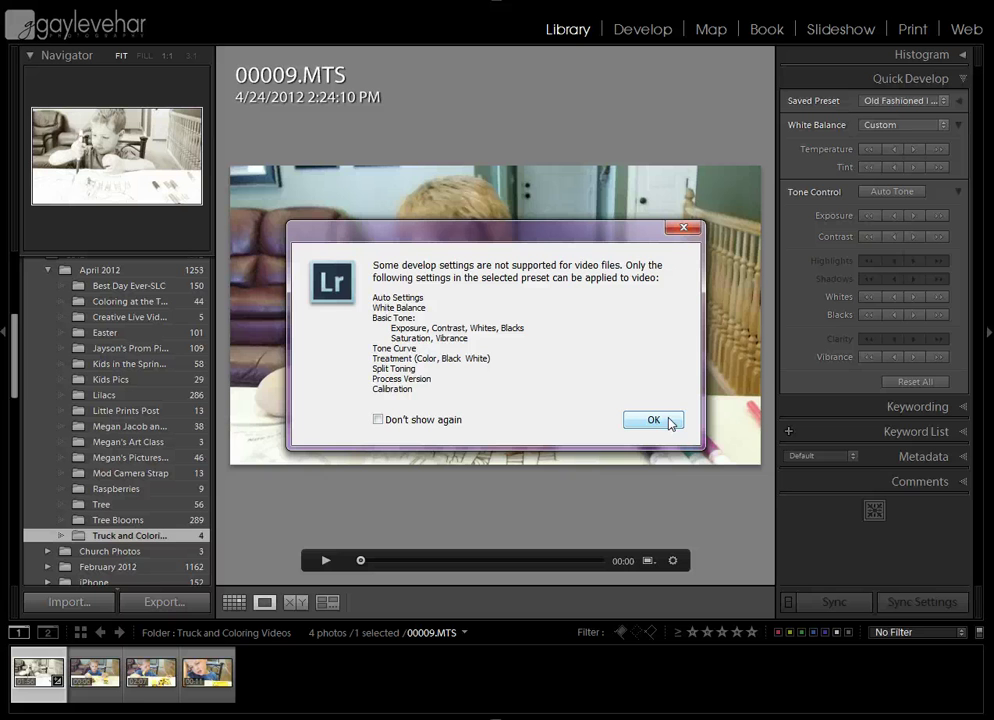
{"action": "left_click", "coordinate": [655, 421]}
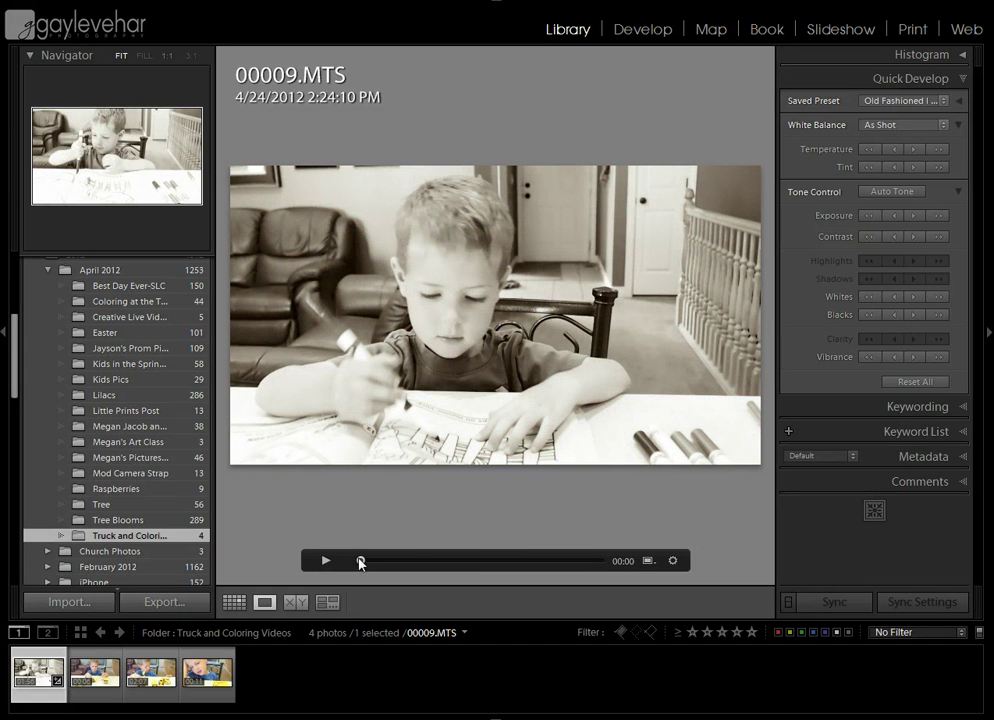
{"action": "mouse_move", "coordinate": [360, 563]}
{"action": "left_mouse_down"}
{"action": "mouse_move", "coordinate": [592, 571]}
{"action": "mouse_move", "coordinate": [365, 581]}
{"action": "left_mouse_up"}
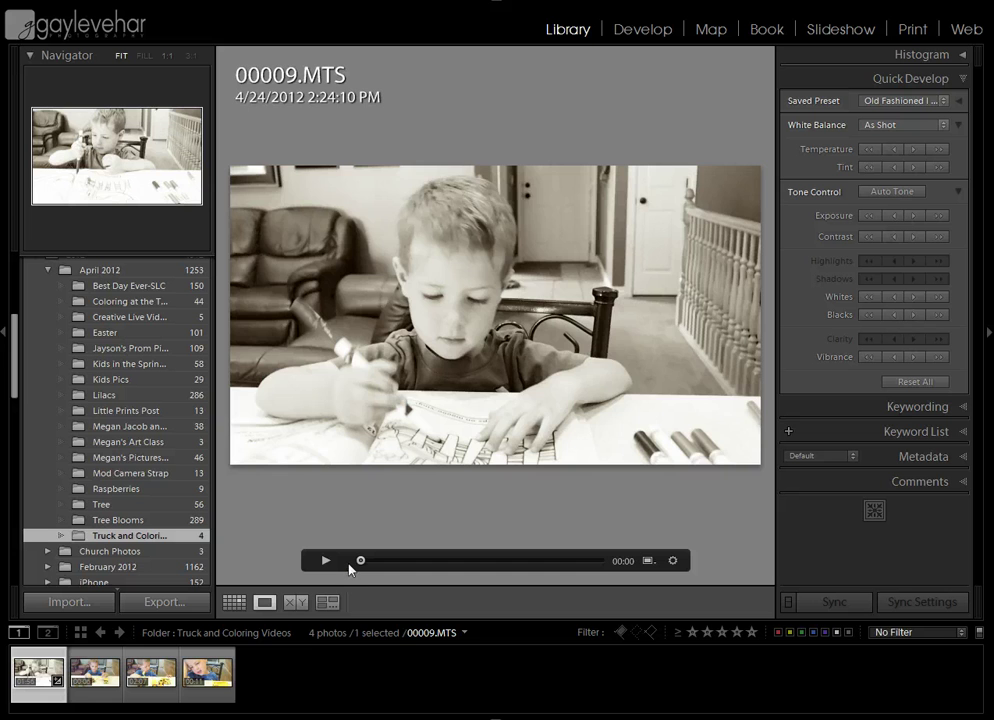
{"action": "key", "text": "ctrl+z"}
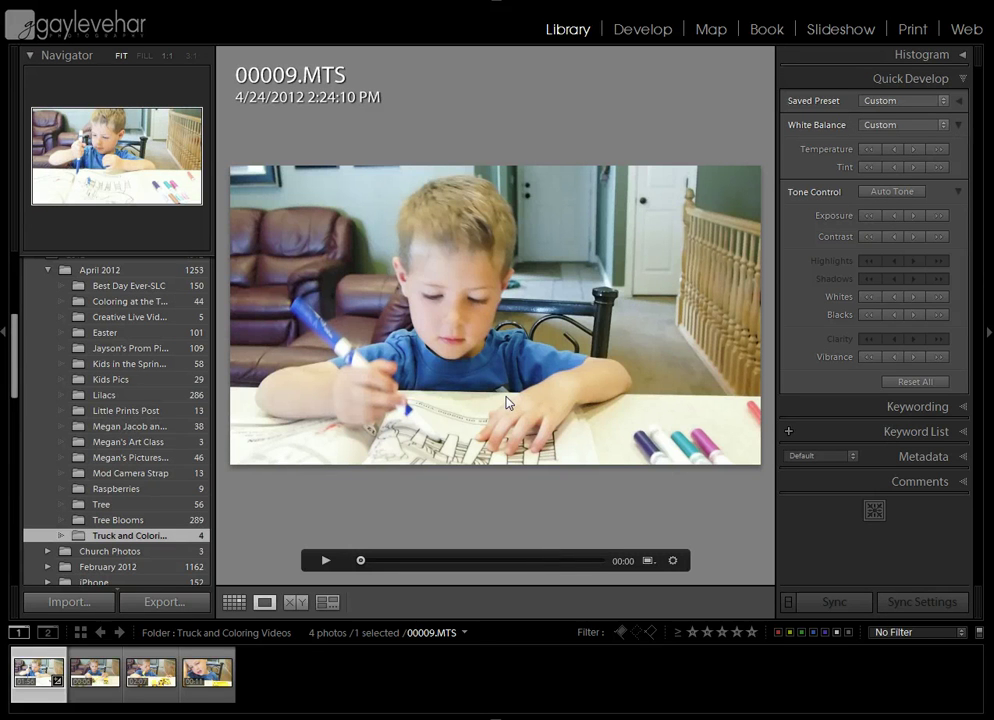
Capture the current video frame as a still and select the new 00009.jpg in the filmstrip
{"action": "left_click", "coordinate": [655, 564]}
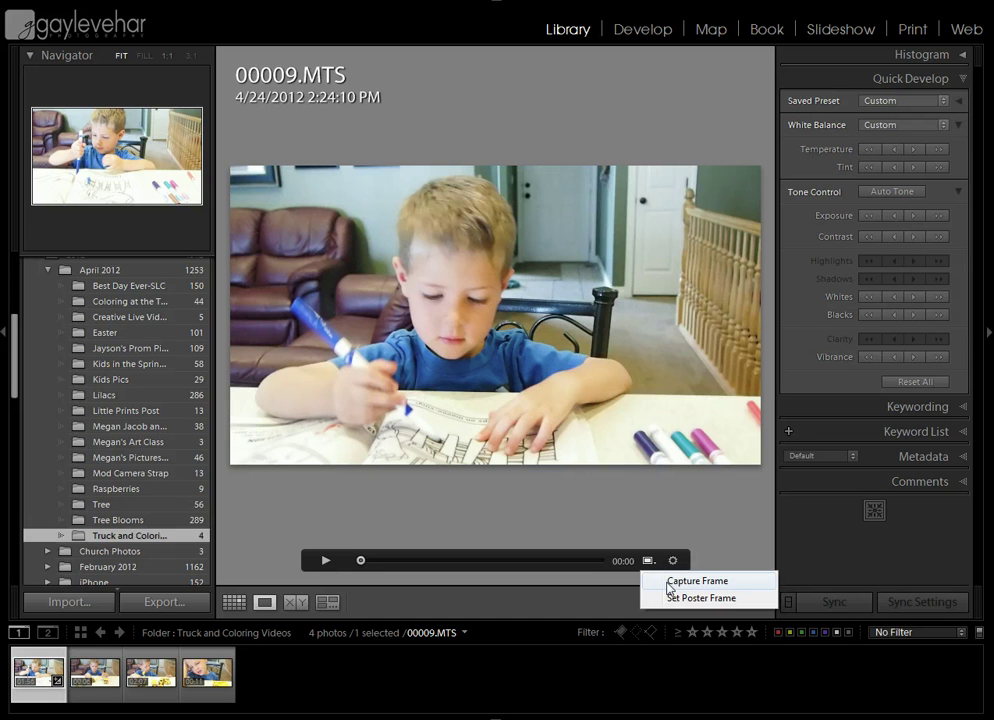
{"action": "left_click", "coordinate": [668, 584]}
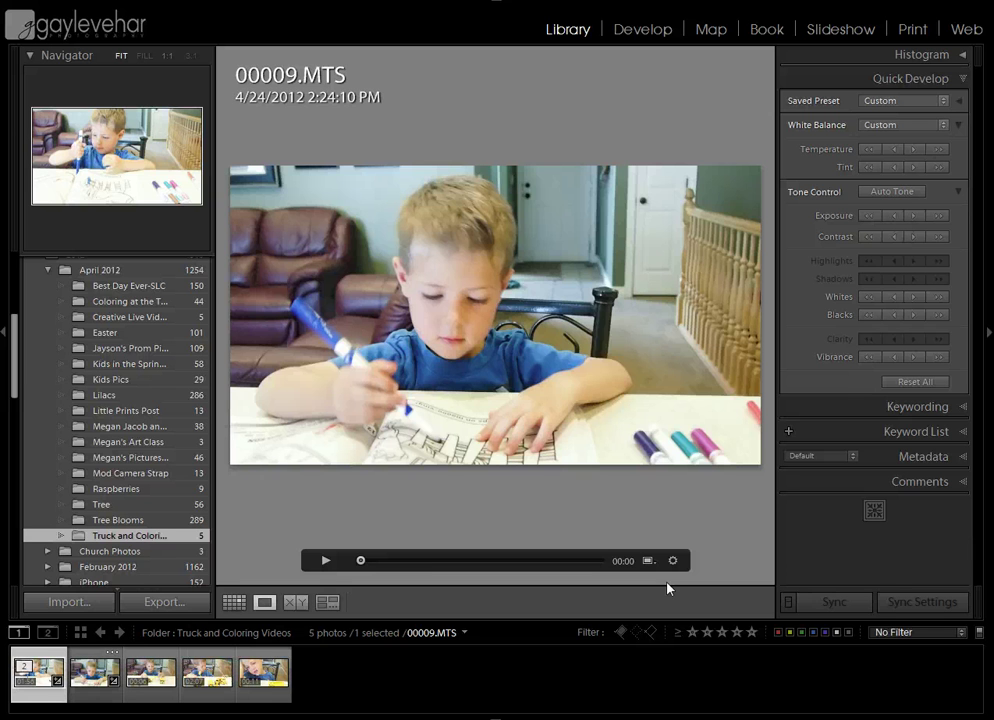
{"action": "left_click", "coordinate": [85, 698]}
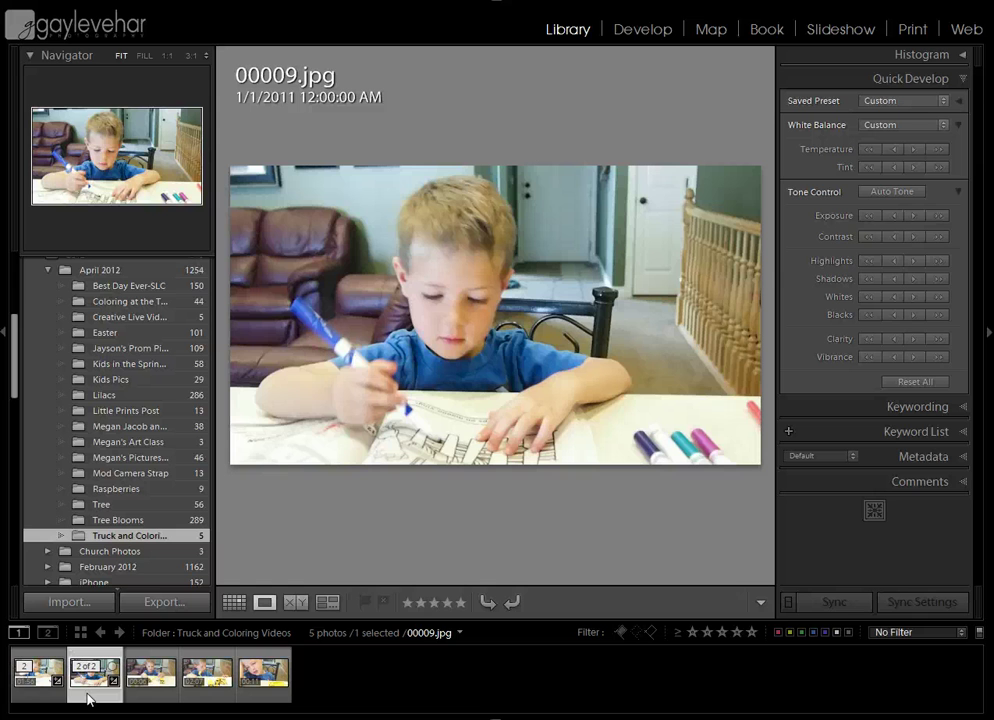
In Develop, set 00009.jpg's white balance from a neutral spot, ending at Temp -10, Tint 0
{"action": "left_click", "coordinate": [643, 30]}
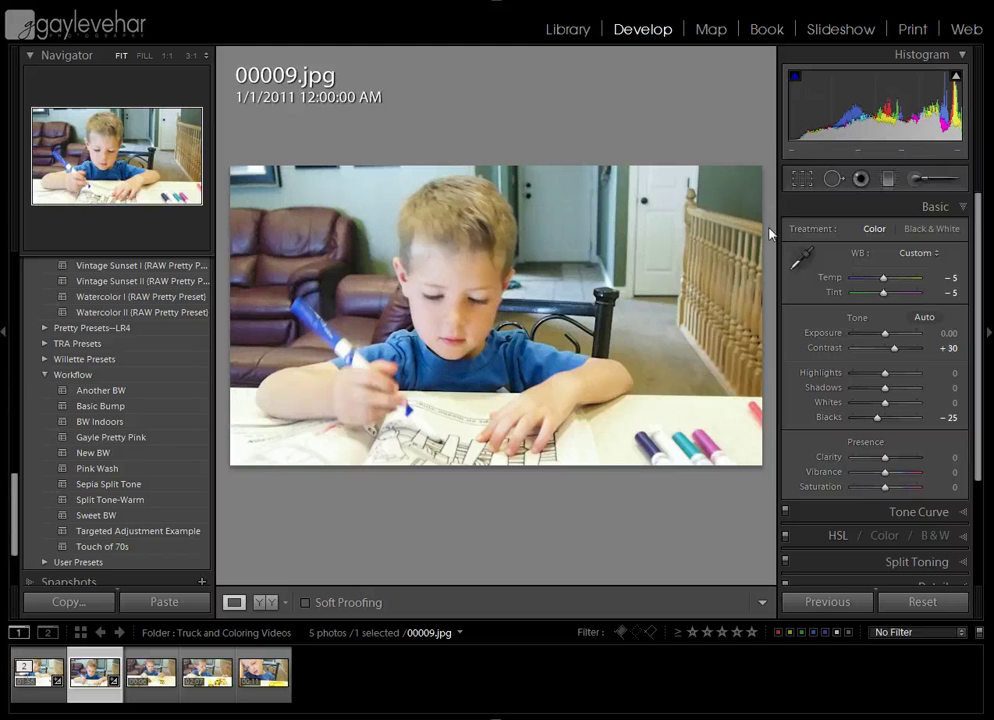
{"action": "left_click", "coordinate": [801, 260]}
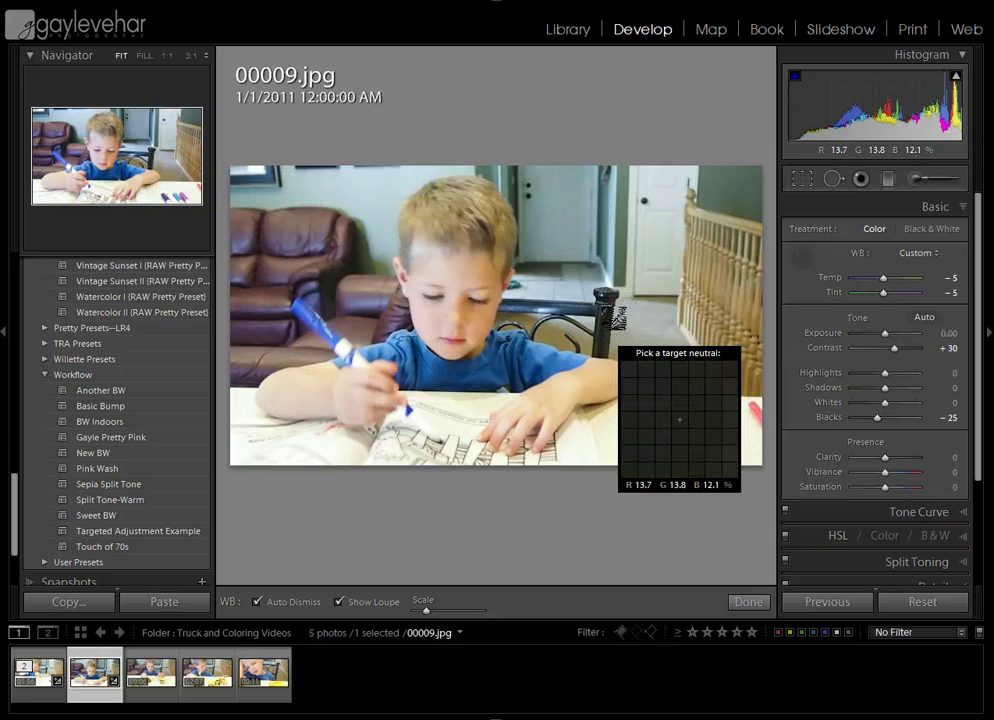
{"action": "left_click", "coordinate": [615, 330]}
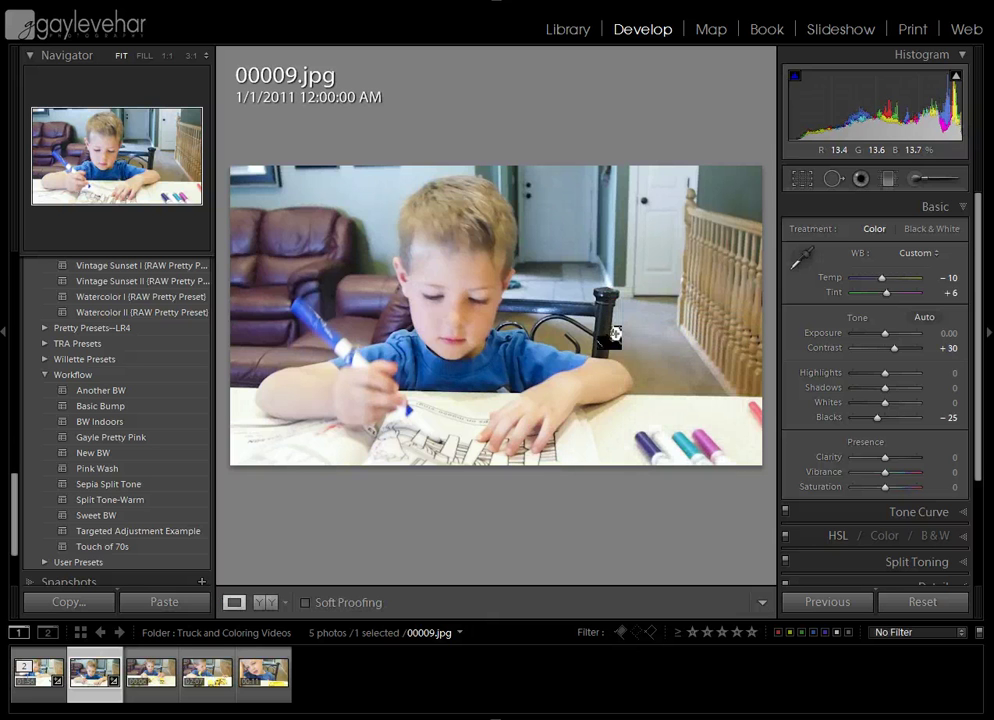
{"action": "left_click", "coordinate": [800, 259]}
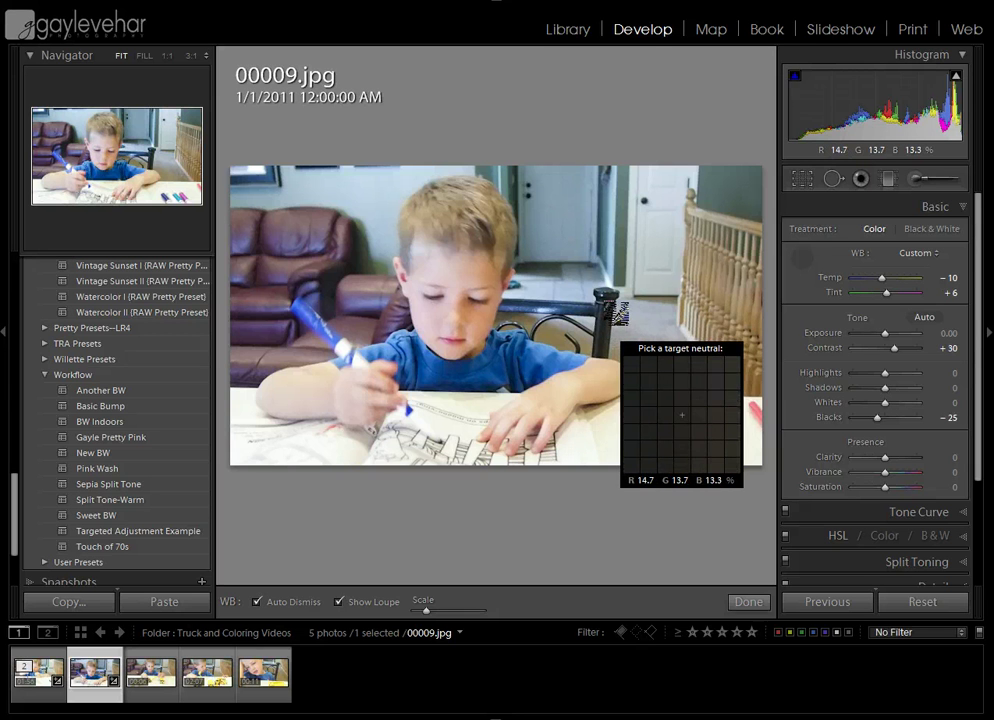
{"action": "left_click", "coordinate": [614, 318]}
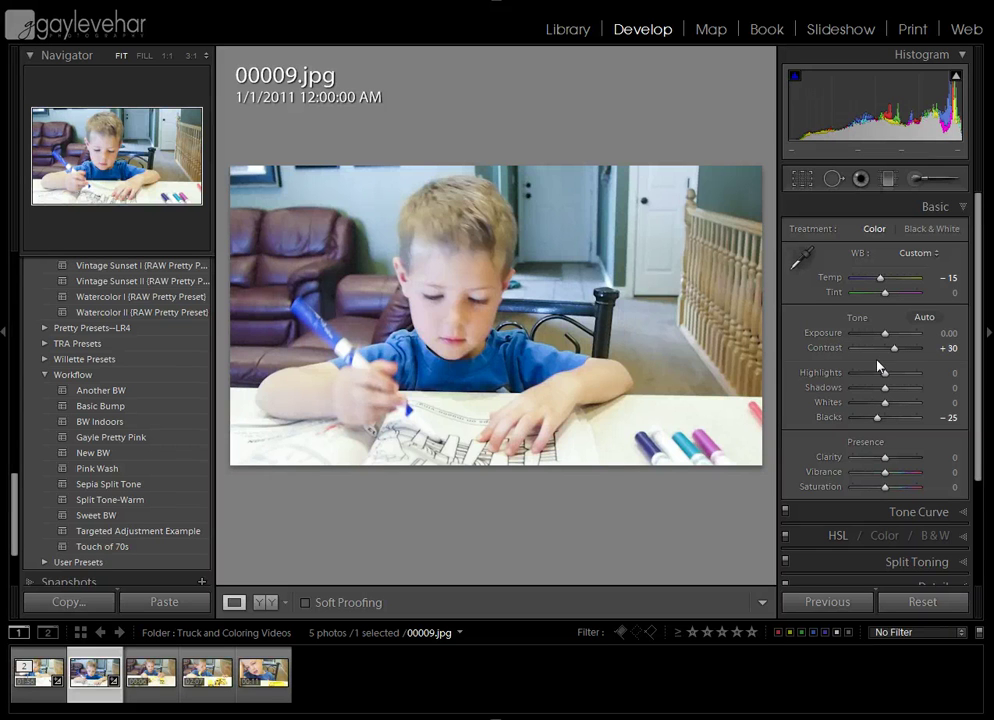
{"action": "left_click_drag", "start_coordinate": [882, 278], "coordinate": [884, 285]}
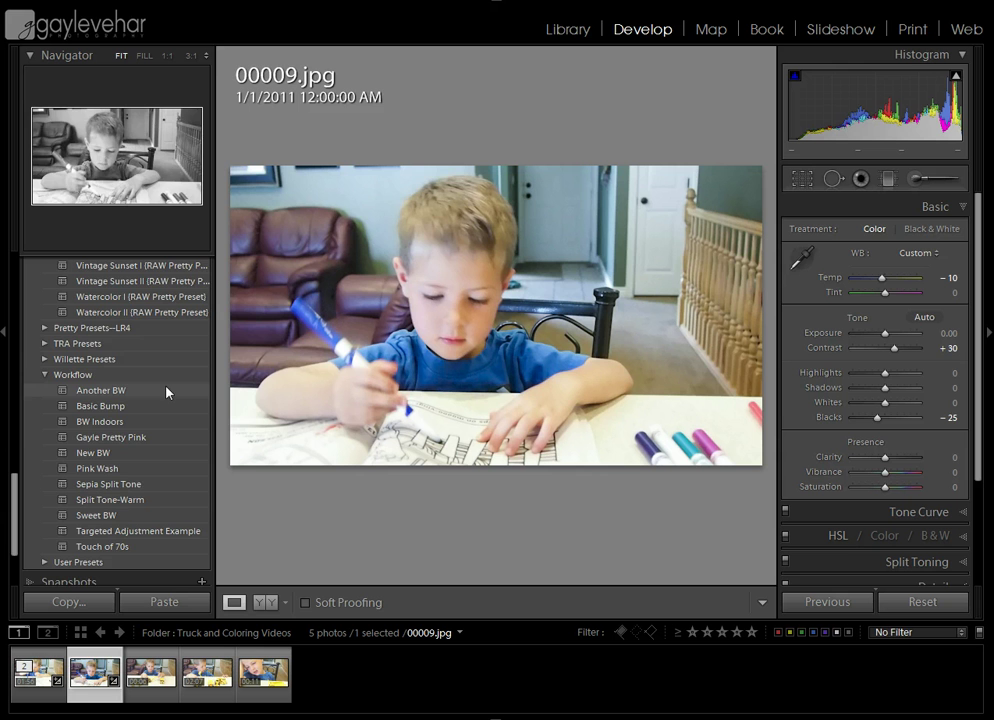
Apply the Pretty Presets 'So Sepia I' preset to 00009.jpg, giving Temp +3 and Tint -15
{"action": "scroll", "coordinate": [104, 337], "scroll_direction": "up", "scroll_amount": 5}
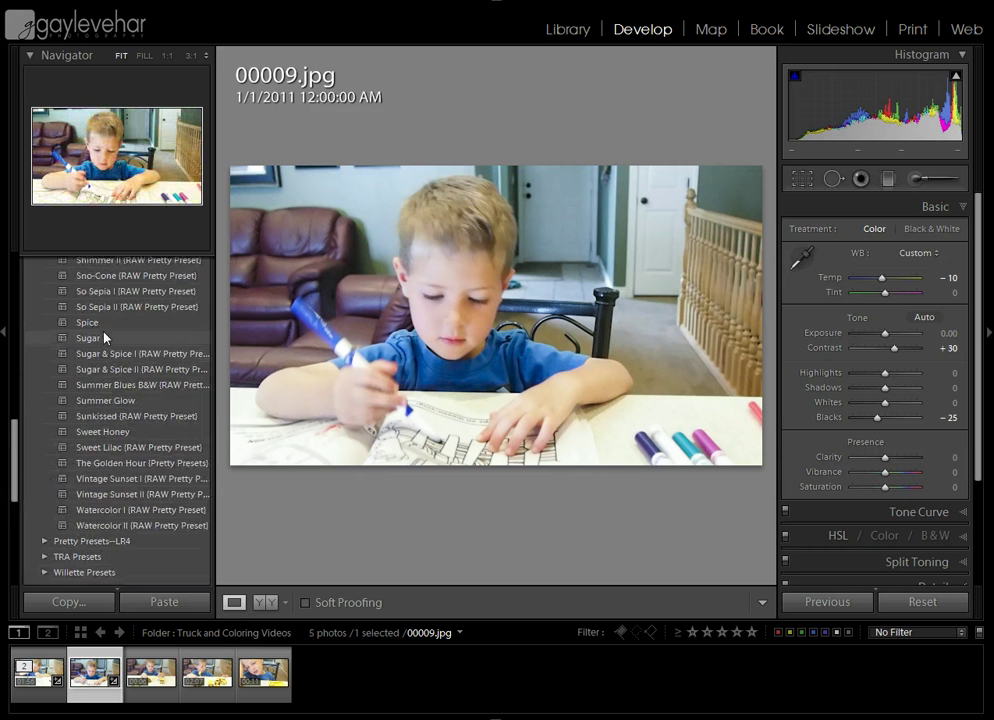
{"action": "scroll", "coordinate": [104, 337], "scroll_direction": "up", "scroll_amount": 2}
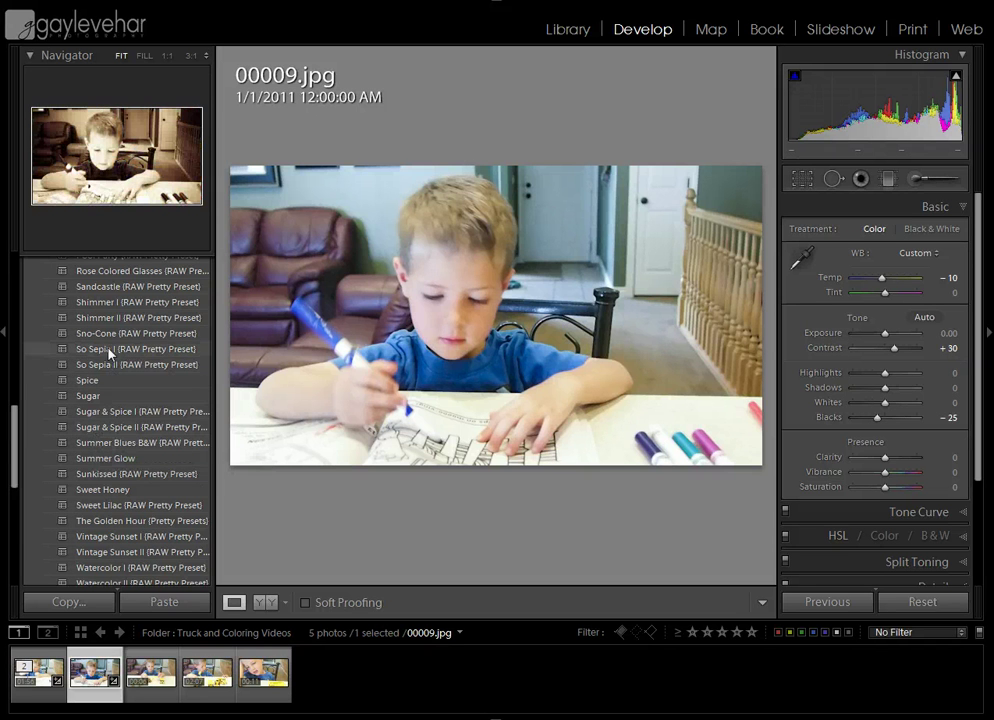
{"action": "left_click", "coordinate": [110, 350]}
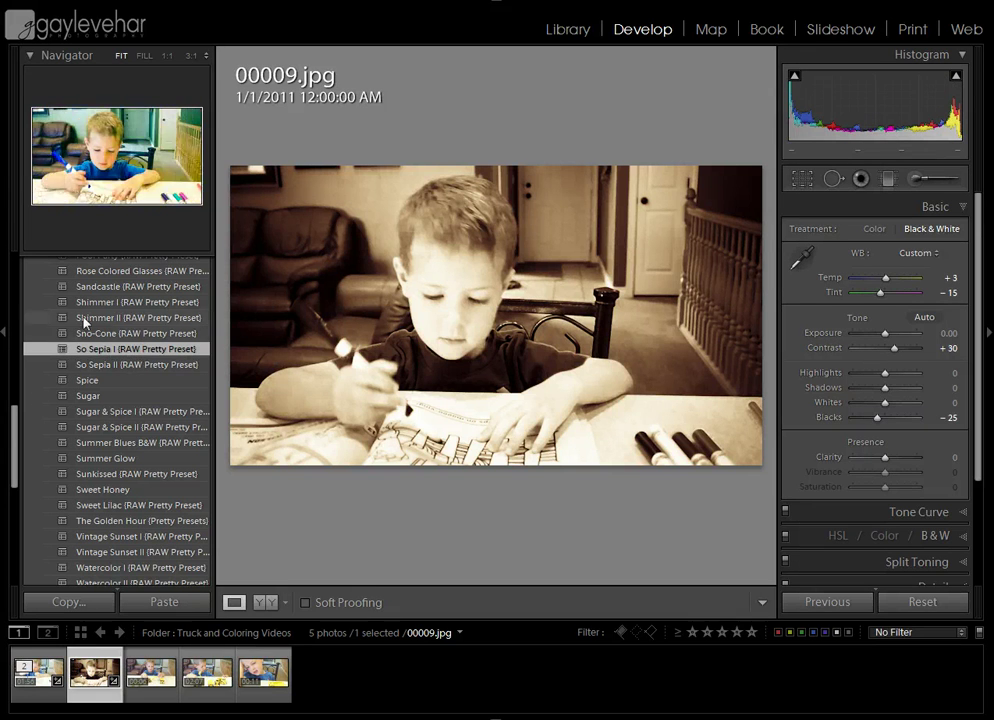
{"action": "left_click_drag", "start_coordinate": [10, 430], "coordinate": [30, 262]}
Save the current sepia settings as a Workflow preset named 'Video: Son Coloring'
{"action": "left_click", "coordinate": [180, 262]}
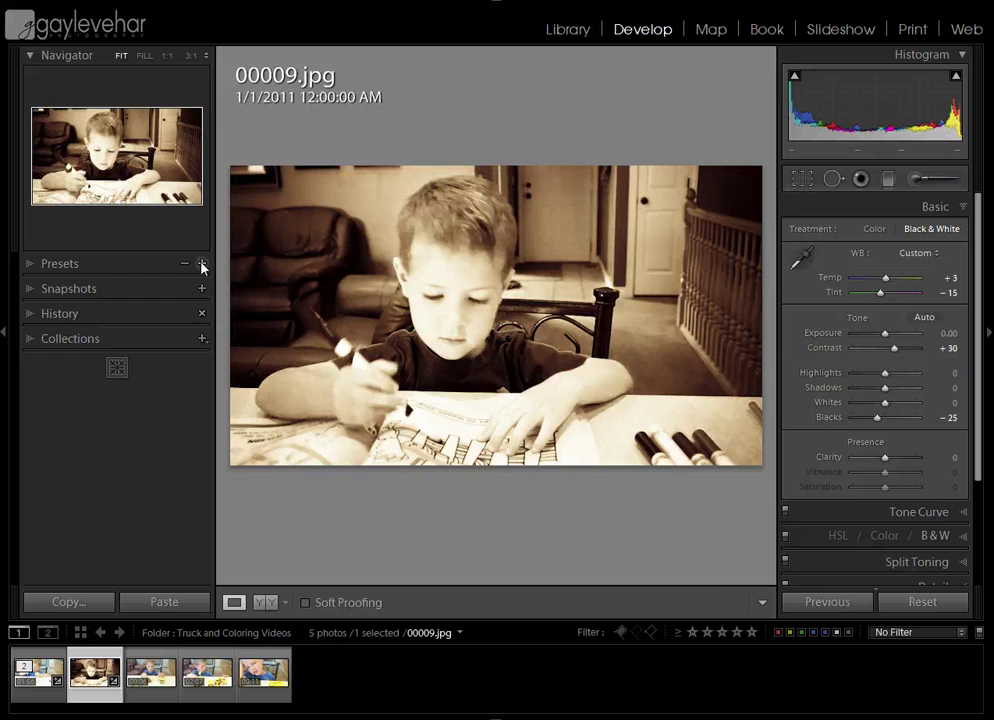
{"action": "left_click", "coordinate": [201, 265]}
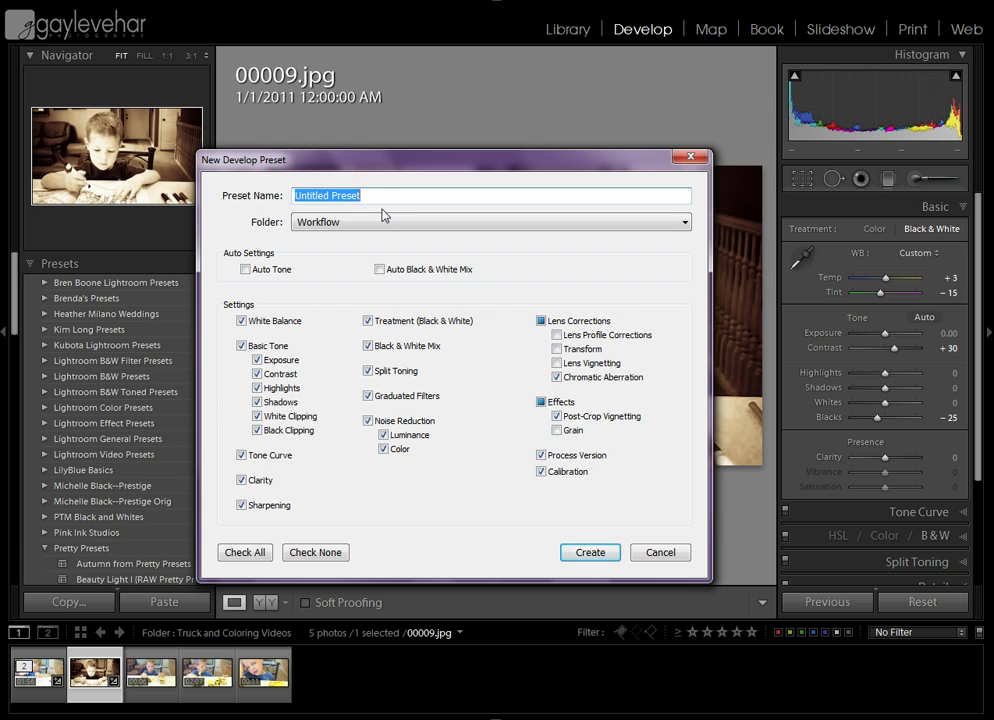
{"action": "type", "text": "Video:"}
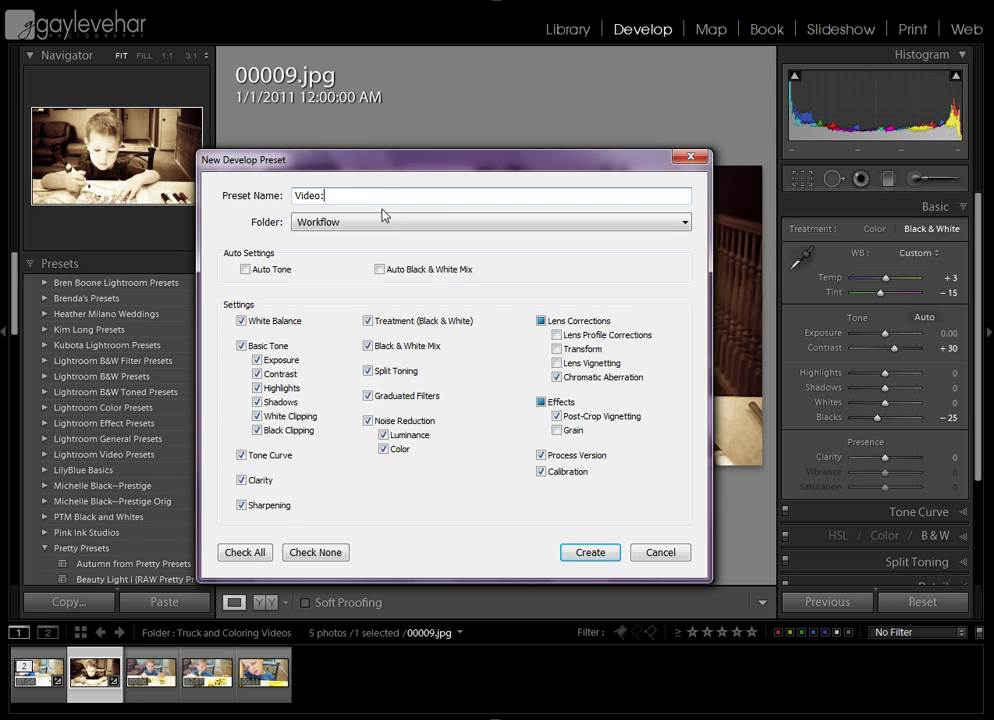
{"action": "type", "text": " Son Colo9r"}
{"action": "key", "text": "BackSpace"}
{"action": "key", "text": "BackSpace"}
{"action": "type", "text": "ring"}
{"action": "left_click", "coordinate": [580, 552]}
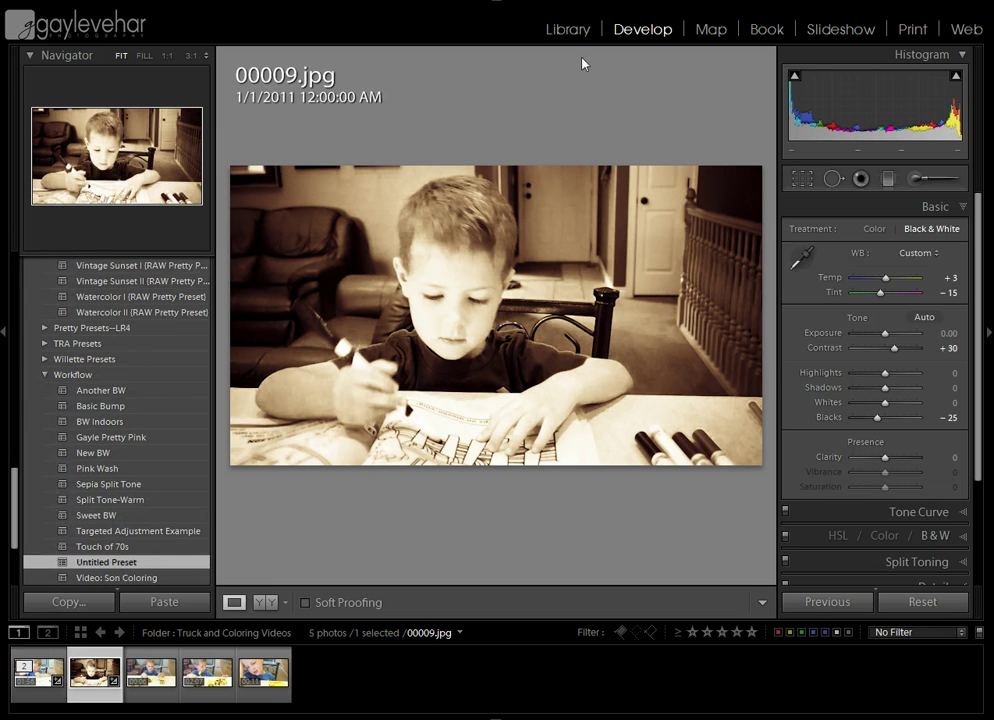
In Library, apply the Workflow 'Video: Son Coloring' saved preset to 00009.MTS, accepting the warning
{"action": "left_click", "coordinate": [568, 29]}
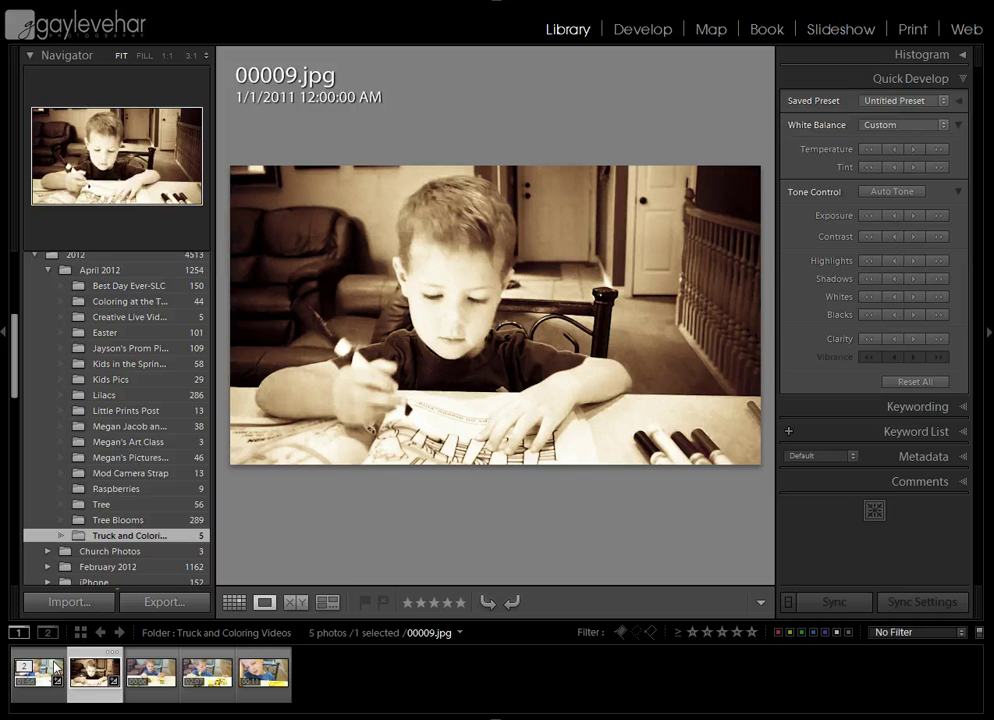
{"action": "left_click", "coordinate": [46, 696]}
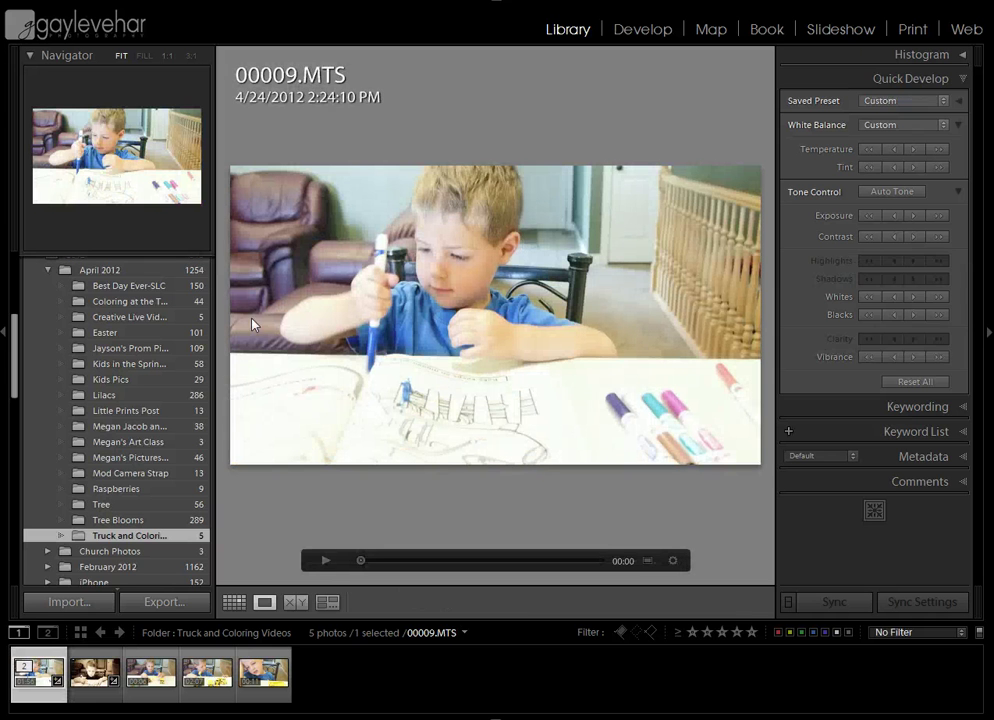
{"action": "left_click", "coordinate": [942, 101]}
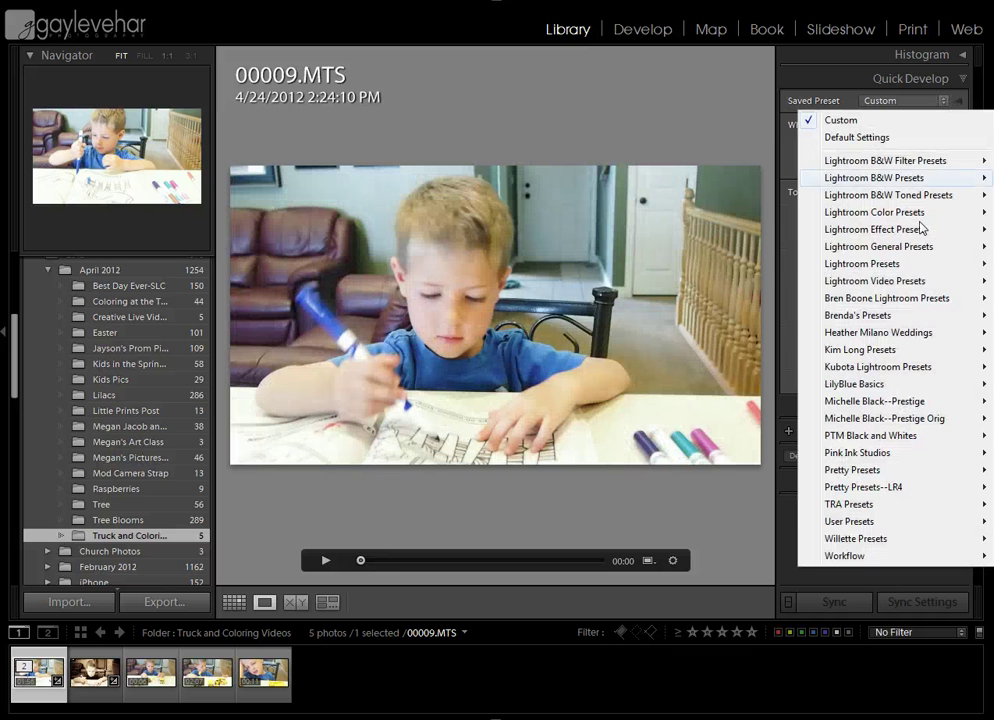
{"action": "mouse_move", "coordinate": [860, 557]}
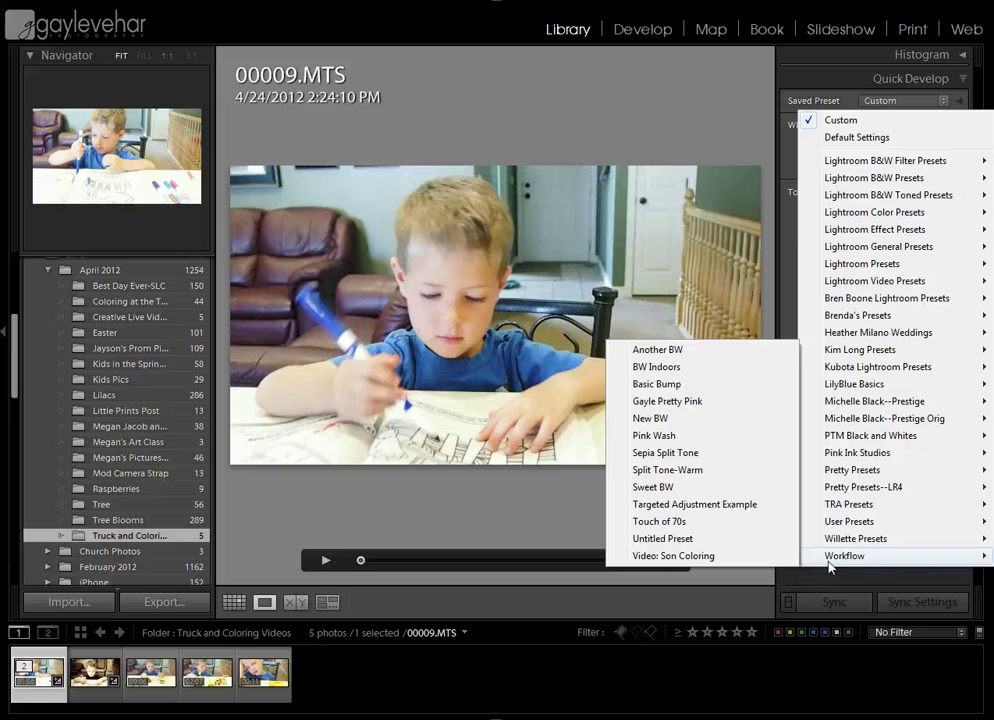
{"action": "left_click", "coordinate": [760, 558]}
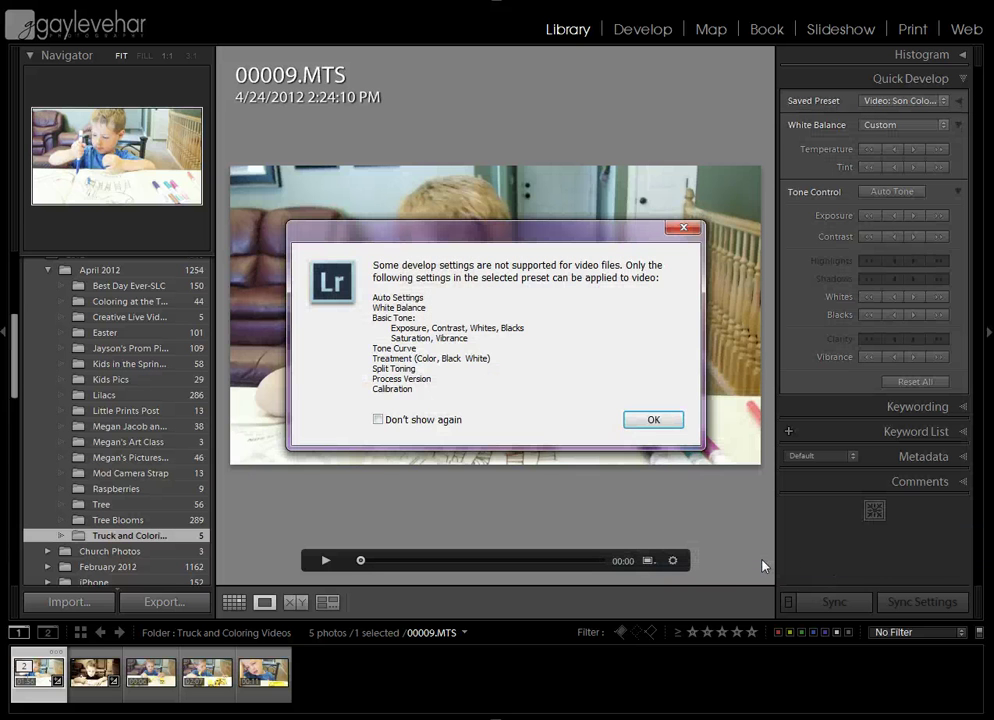
{"action": "left_click", "coordinate": [653, 421]}
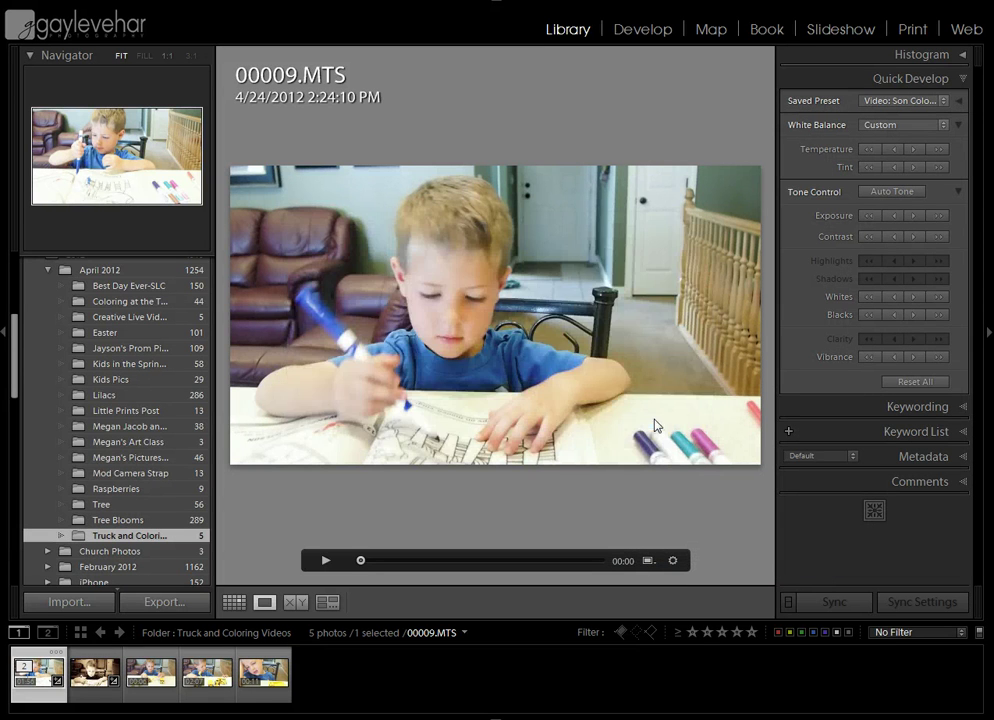